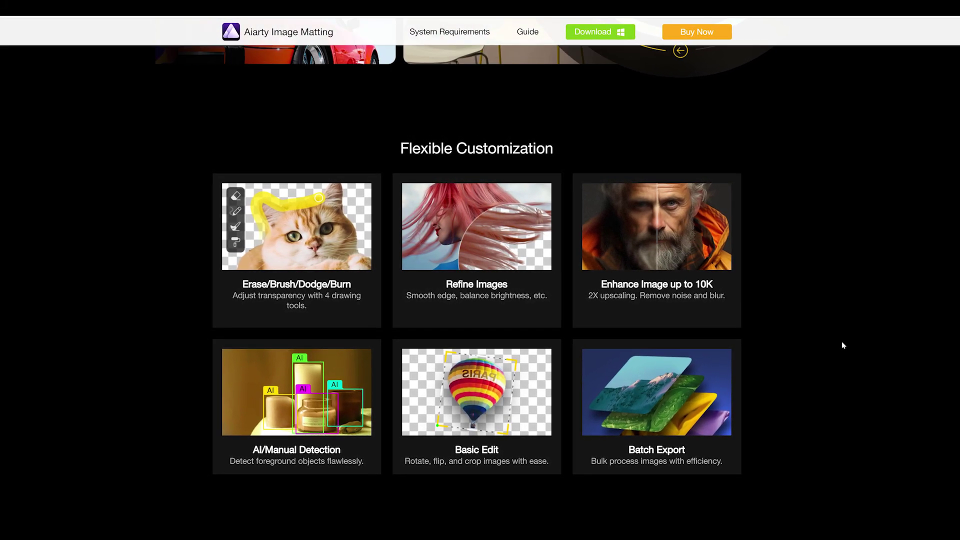
Step: Scroll back up the Aiarty Image Matting product page to the Free Trial banner
{"action": "scroll", "coordinate": [840, 344], "scroll_direction": "up", "scroll_amount": 8}
{"action": "scroll", "coordinate": [840, 344], "scroll_direction": "up", "scroll_amount": 5}
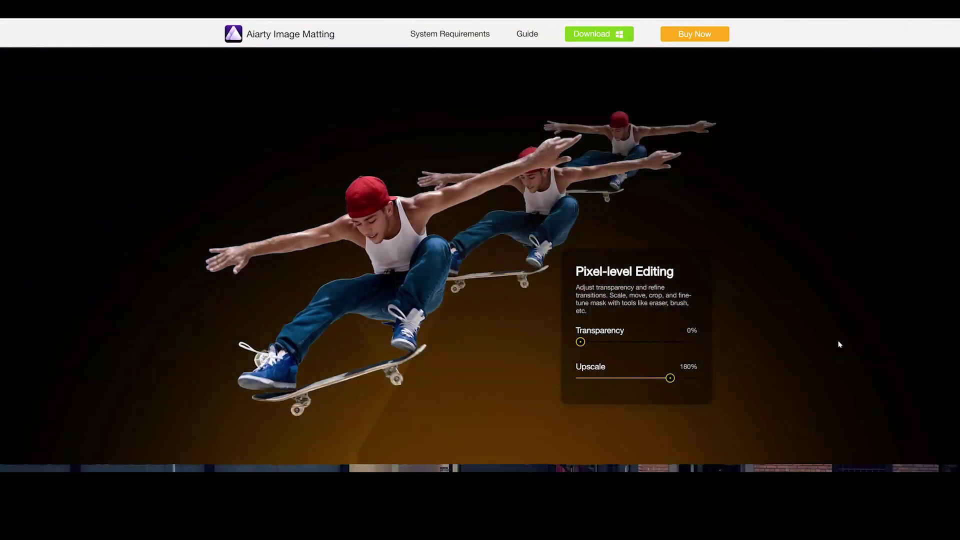
{"action": "scroll", "coordinate": [838, 340], "scroll_direction": "up", "scroll_amount": 5}
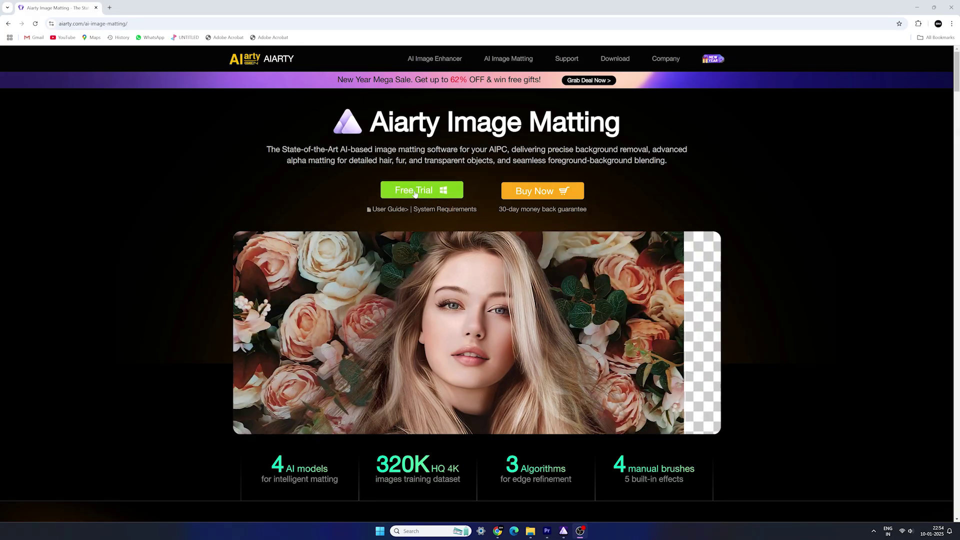
Step: Launch the Aiarty Image Matting desktop app from the Recent list in Windows Search
{"action": "key", "text": "super+d"}
{"action": "key", "text": "super+s"}
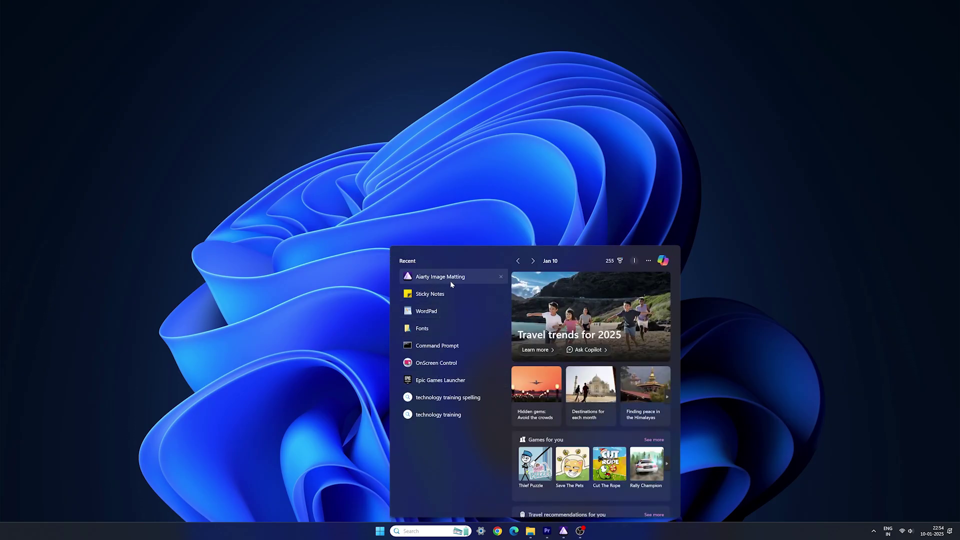
{"action": "left_click", "coordinate": [455, 280]}
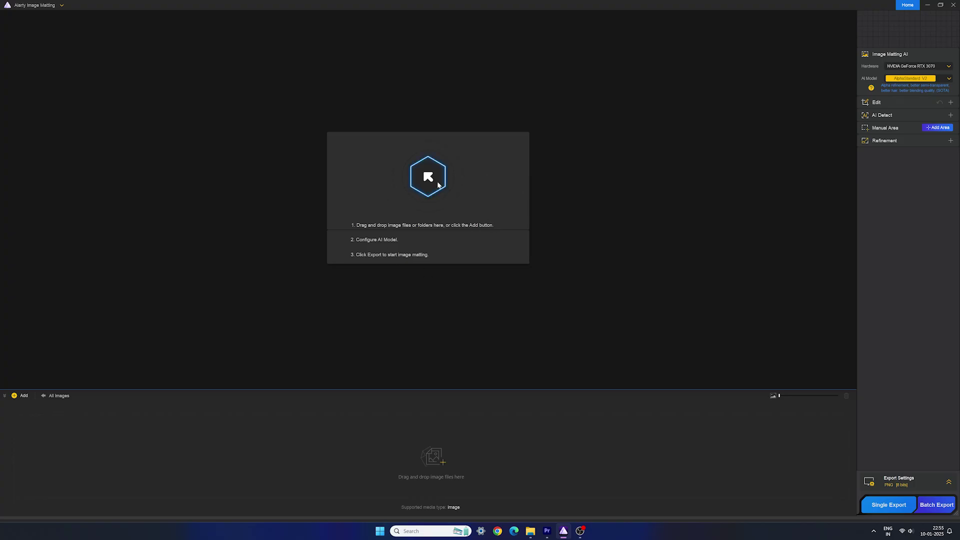
Step: Load the woman-6466907 portrait and compare its original and processed sides
{"action": "left_click", "coordinate": [438, 184]}
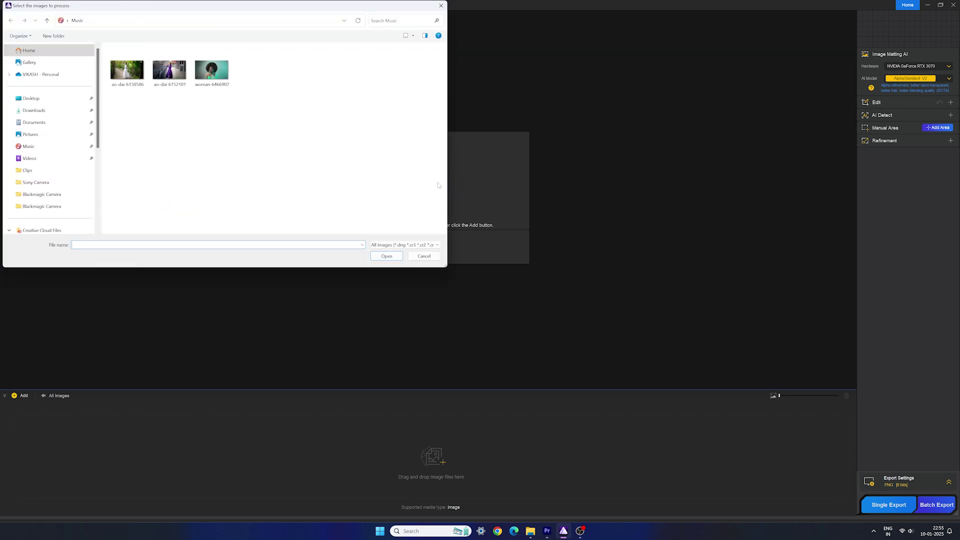
{"action": "left_click", "coordinate": [216, 75]}
{"action": "left_click", "coordinate": [386, 255]}
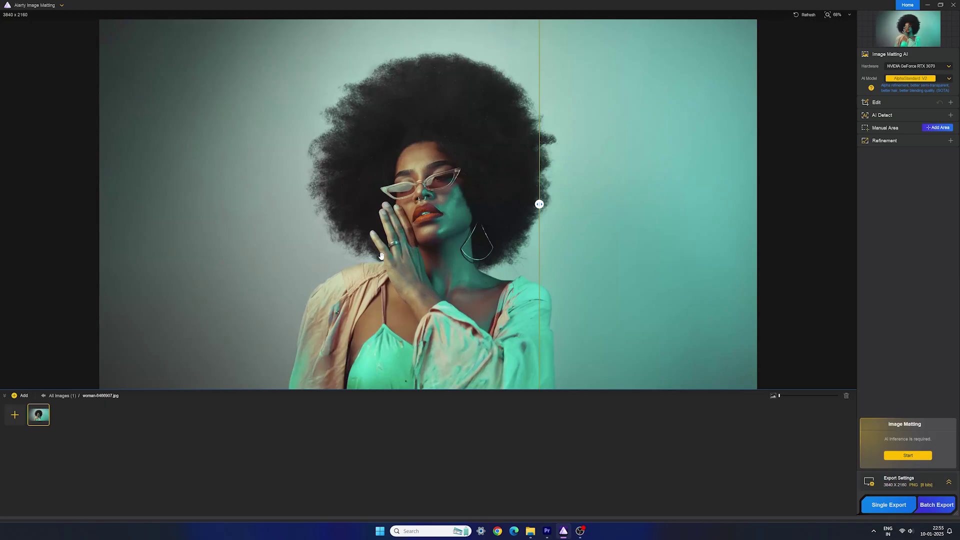
{"action": "left_click_drag", "start_coordinate": [539, 204], "coordinate": [597, 204]}
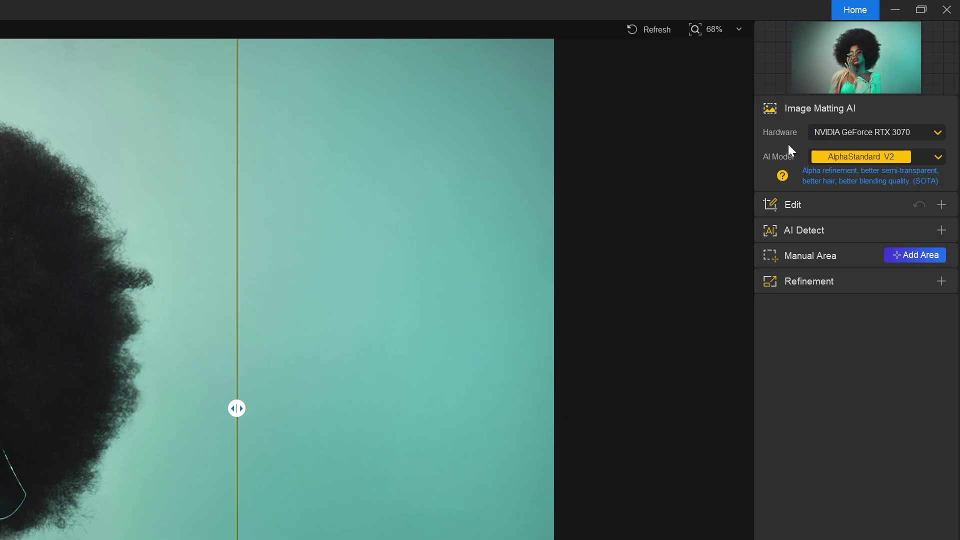
Step: Keep NVIDIA GeForce RTX 3070 as hardware and AlphaStandard V2 as the AI model
{"action": "left_click", "coordinate": [861, 133]}
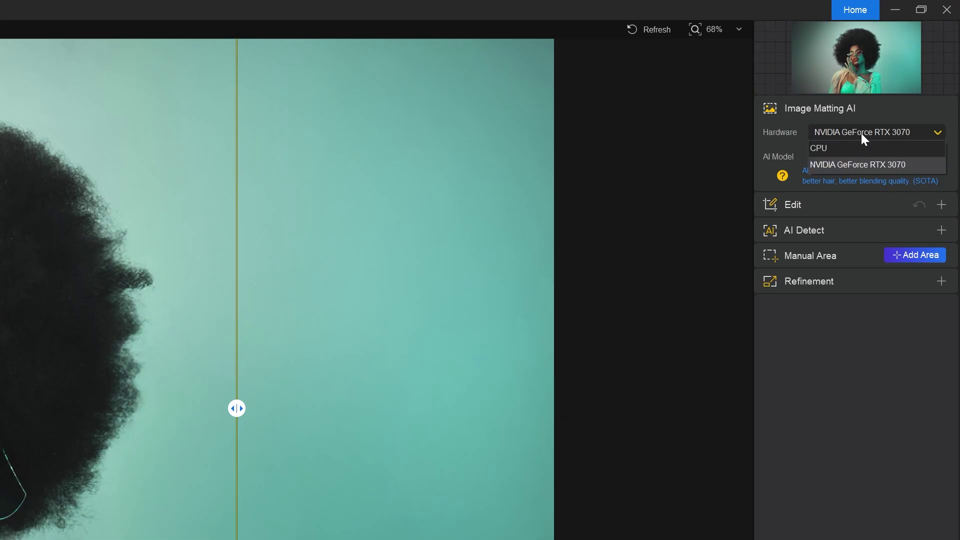
{"action": "left_click", "coordinate": [835, 163]}
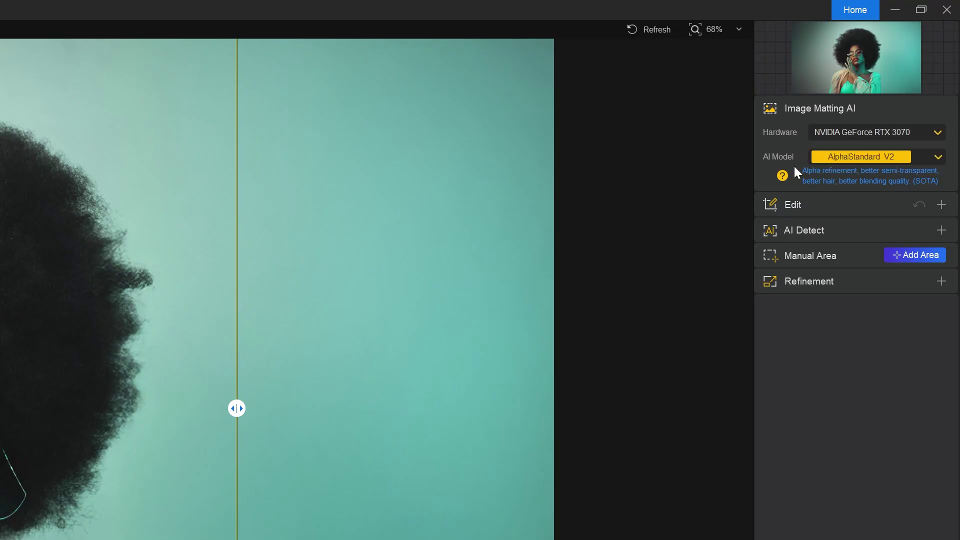
{"action": "left_click", "coordinate": [907, 159]}
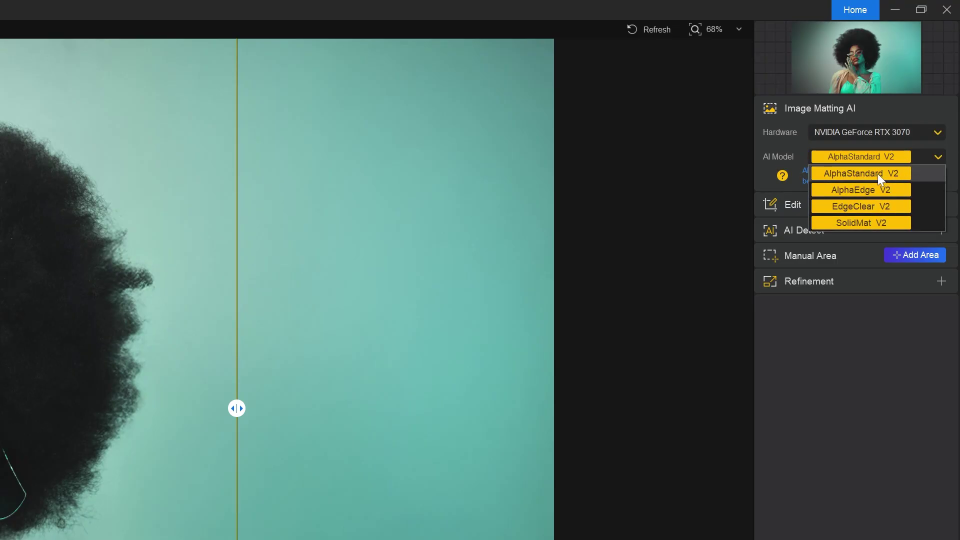
{"action": "left_click", "coordinate": [879, 160]}
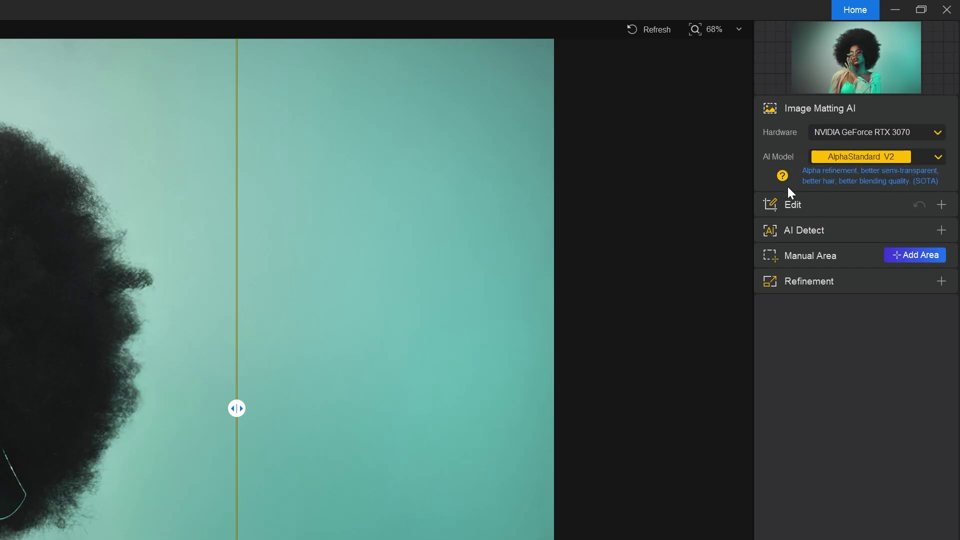
Step: Review the Edit options, keeping Smooth Diff v2 as the AI Enhance model
{"action": "left_click", "coordinate": [823, 204]}
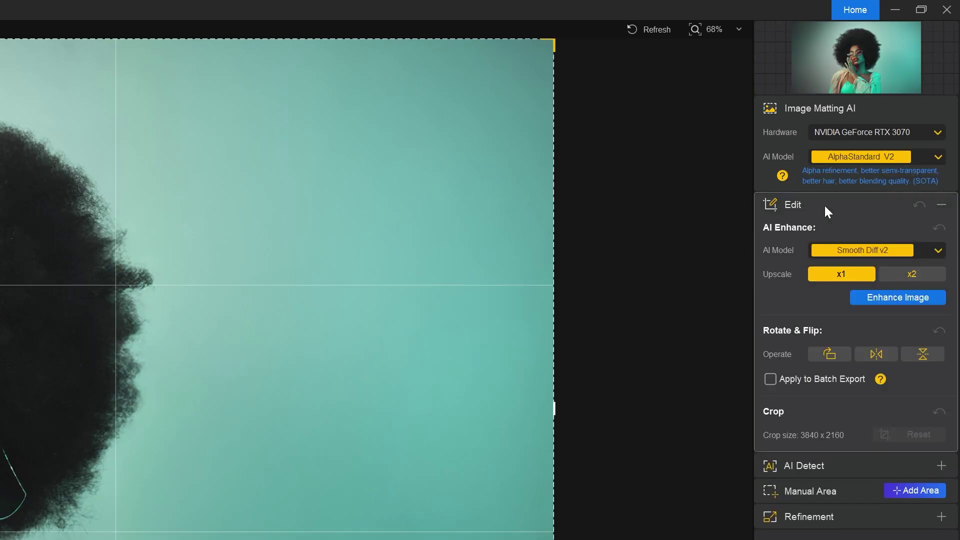
{"action": "left_click", "coordinate": [927, 248]}
{"action": "left_click", "coordinate": [838, 273]}
Step: Run AI Detect on the portrait and choose Human as the subject
{"action": "left_click", "coordinate": [838, 463]}
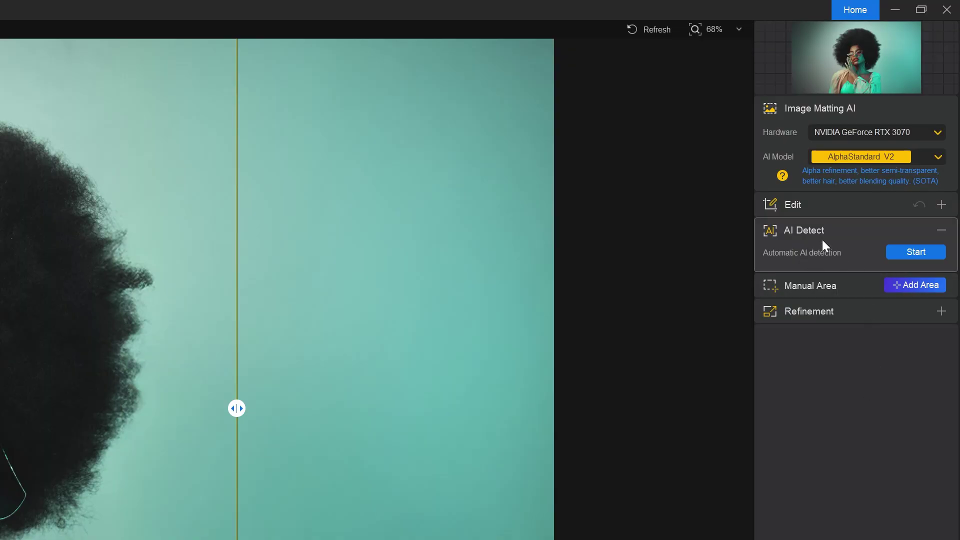
{"action": "left_click", "coordinate": [916, 251]}
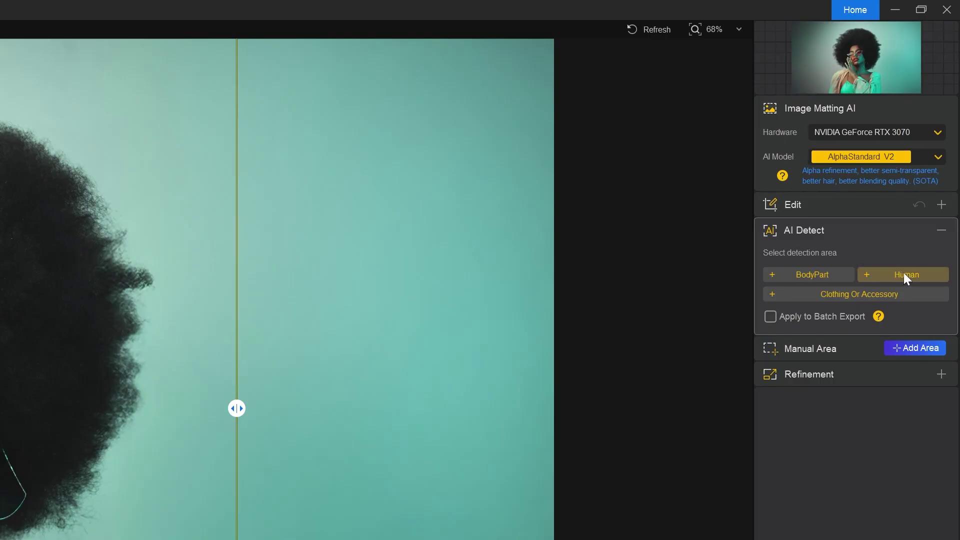
{"action": "left_click", "coordinate": [904, 272]}
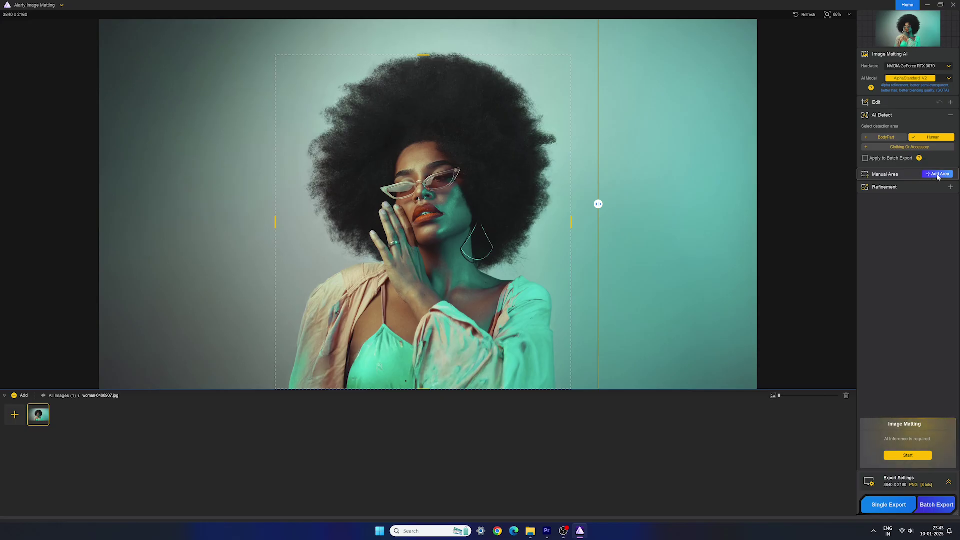
Step: Outline a manual area, check Smooth Processing refinement, and start Image Matting
{"action": "left_click", "coordinate": [938, 175]}
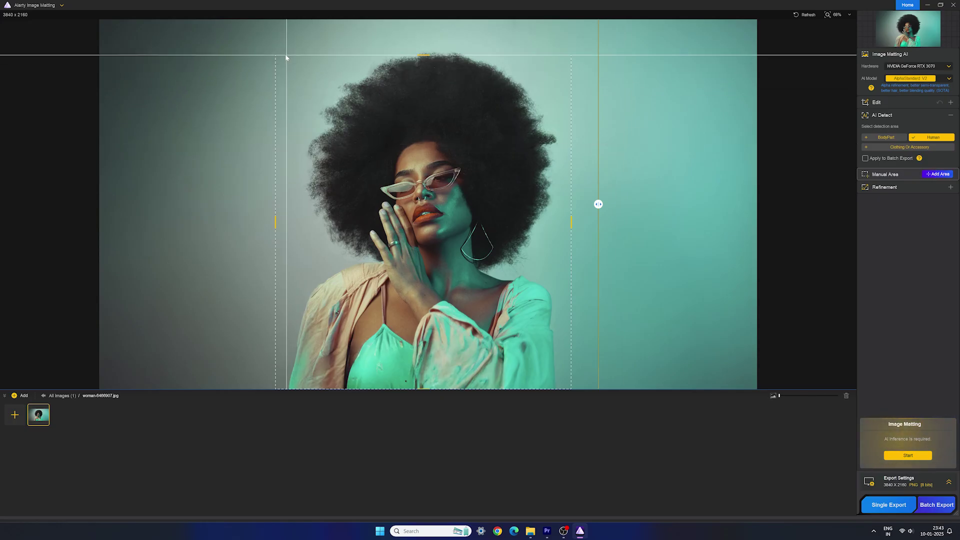
{"action": "left_click_drag", "start_coordinate": [274, 55], "coordinate": [571, 388]}
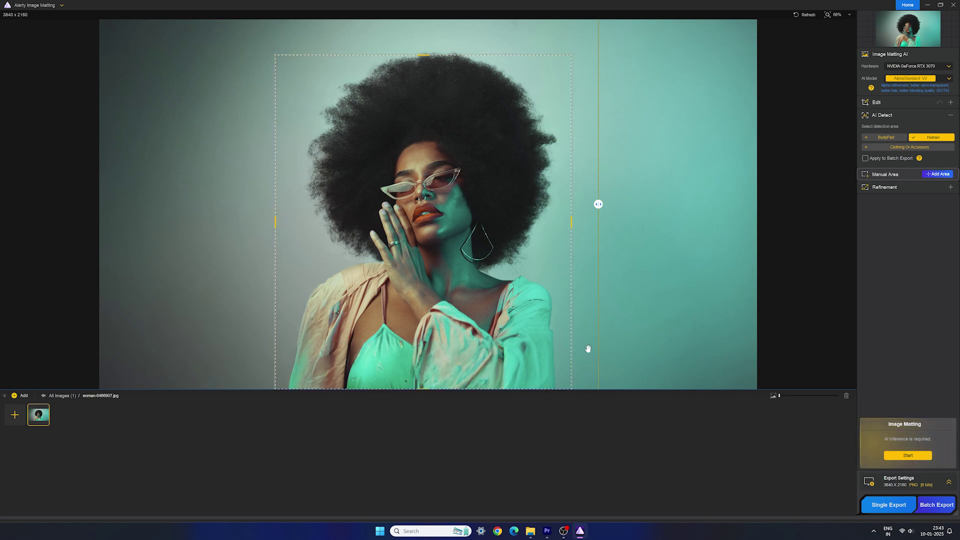
{"action": "left_click", "coordinate": [938, 188]}
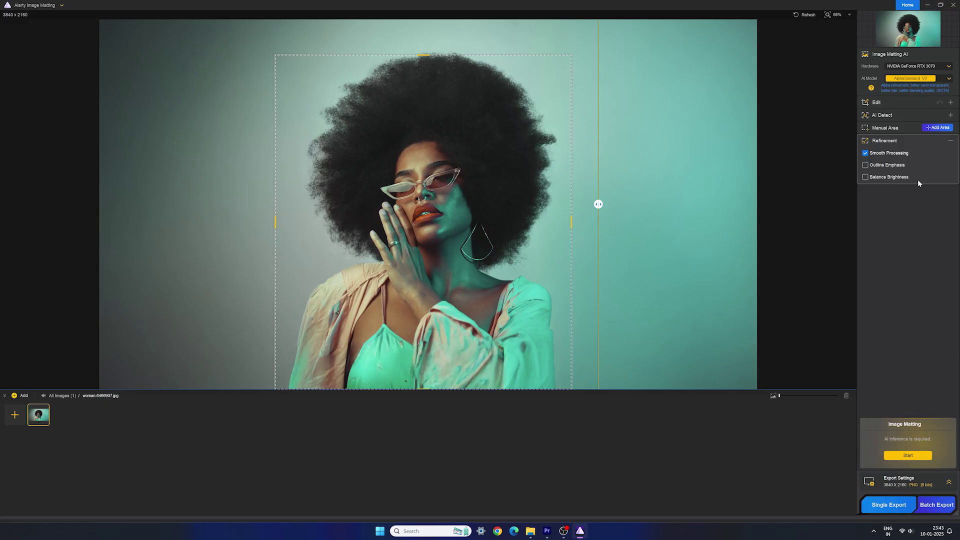
{"action": "left_click", "coordinate": [906, 454]}
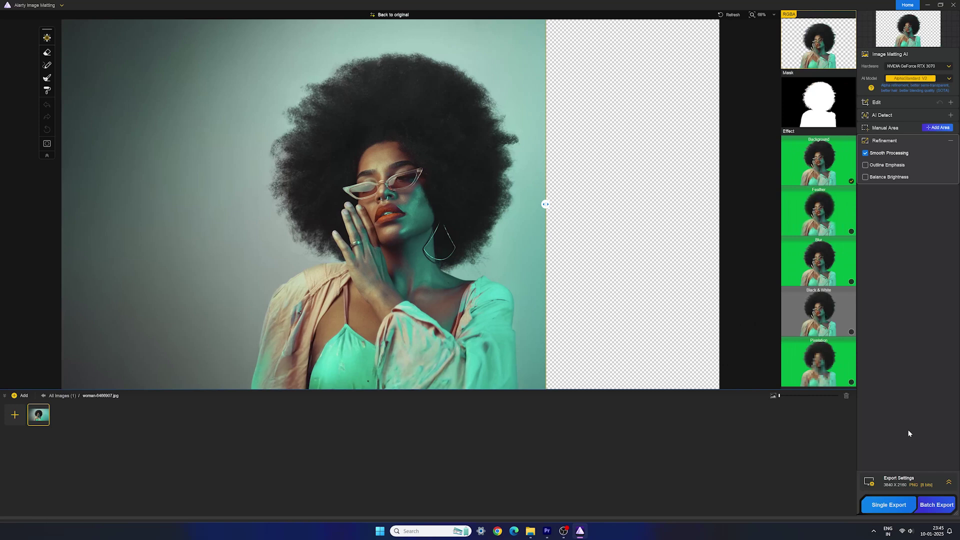
Step: Drag the comparison divider to check the transparent cutout against the original photo
{"action": "left_click_drag", "start_coordinate": [546, 204], "coordinate": [414, 203]}
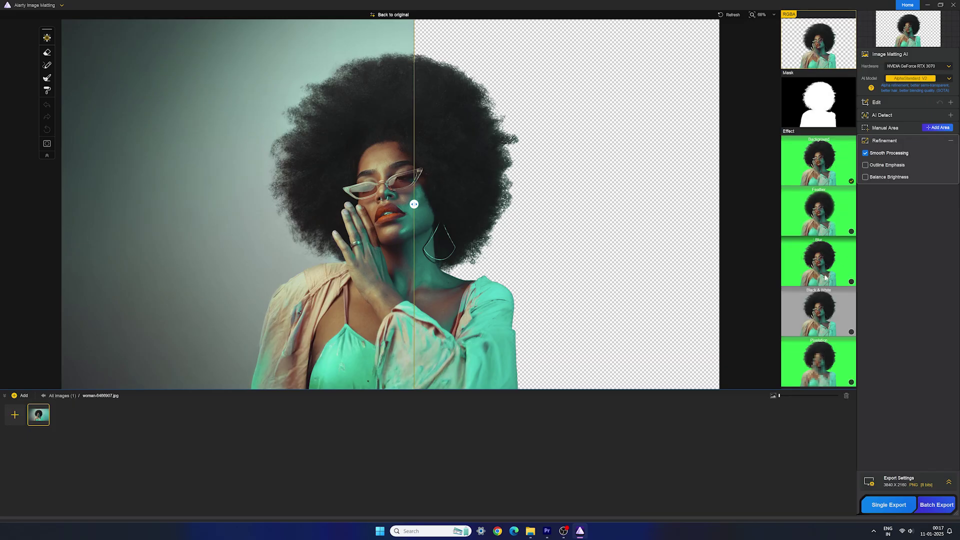
Step: Give the cutout a solid purple background (R 142, G 85, B 255) and expand Export Settings
{"action": "left_click", "coordinate": [826, 174]}
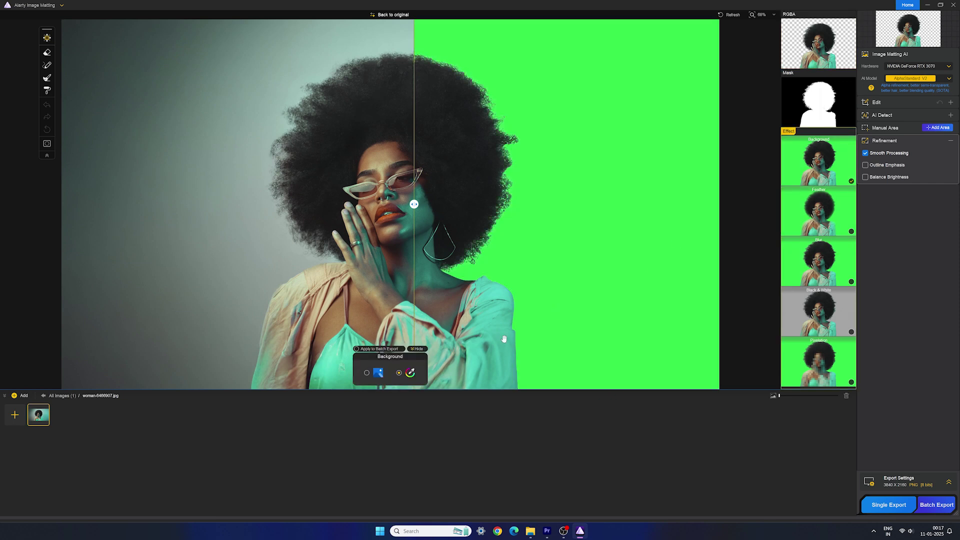
{"action": "mouse_move", "coordinate": [378, 373]}
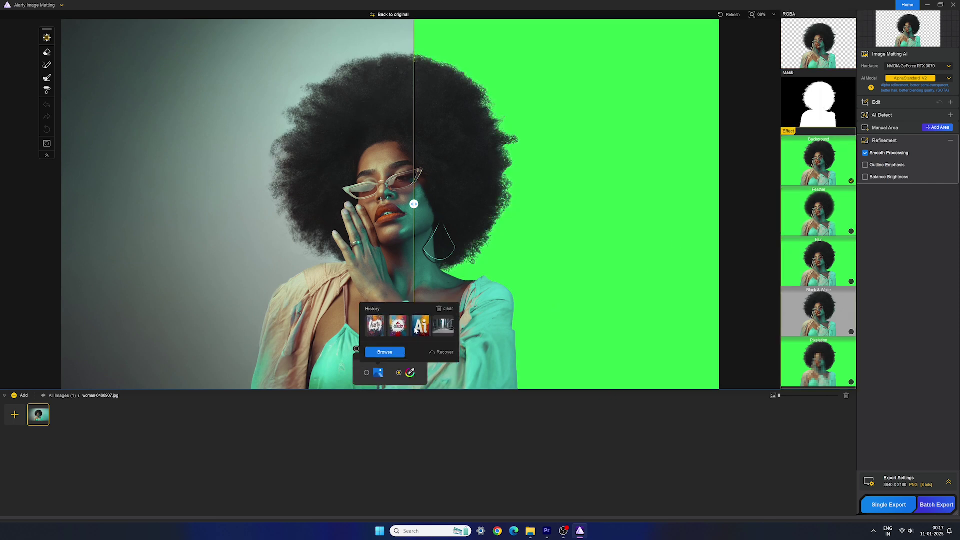
{"action": "left_click", "coordinate": [441, 313]}
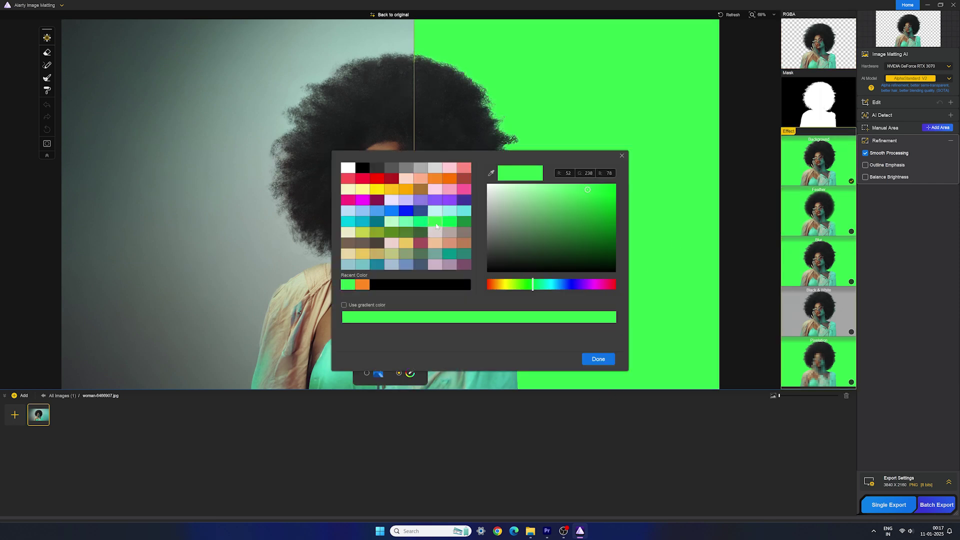
{"action": "left_click", "coordinate": [435, 200]}
{"action": "left_click", "coordinate": [435, 222]}
{"action": "left_click", "coordinate": [449, 200]}
{"action": "left_click", "coordinate": [598, 359]}
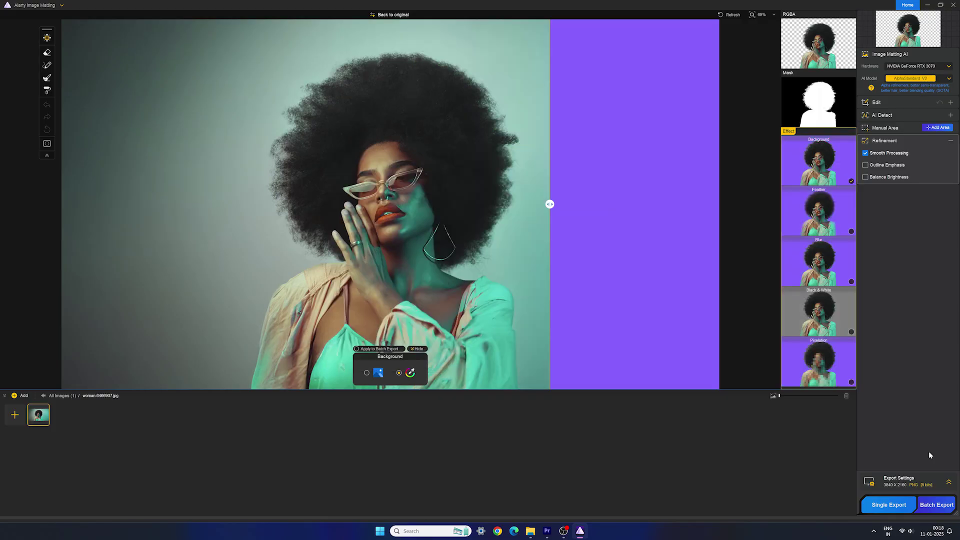
{"action": "left_click", "coordinate": [949, 483]}
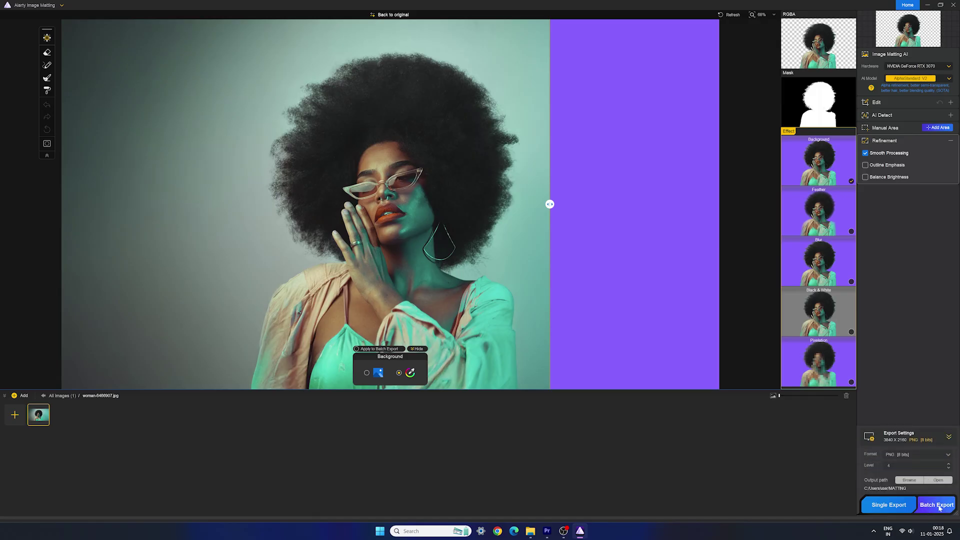
Step: Add the ao-dai-6152101 photo as a second image in the workspace
{"action": "left_click", "coordinate": [16, 414]}
{"action": "left_click", "coordinate": [169, 70]}
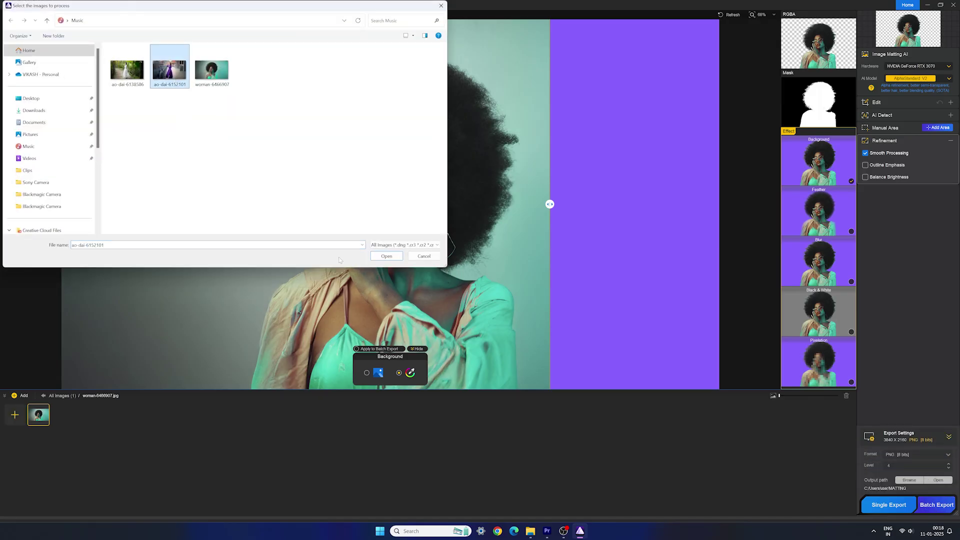
{"action": "left_click", "coordinate": [386, 256]}
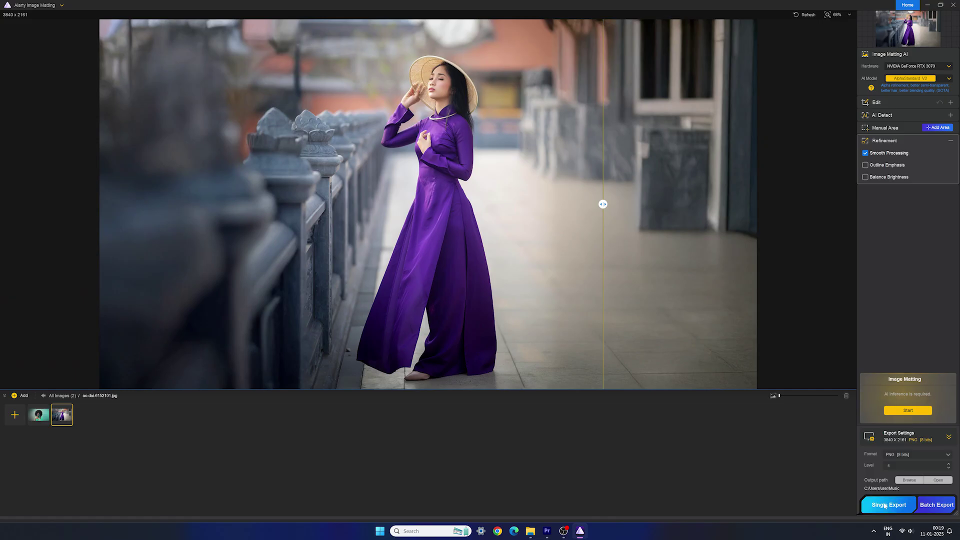
Step: Export as PNG, then view the ao-dai-6152101 _subject cutout in Photos and close it
{"action": "left_click", "coordinate": [808, 506]}
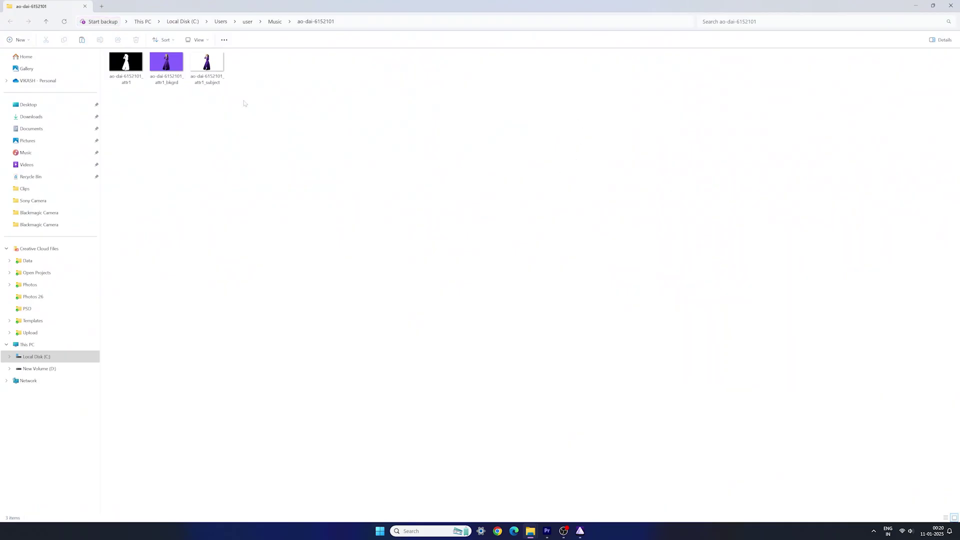
{"action": "double_click", "coordinate": [210, 72]}
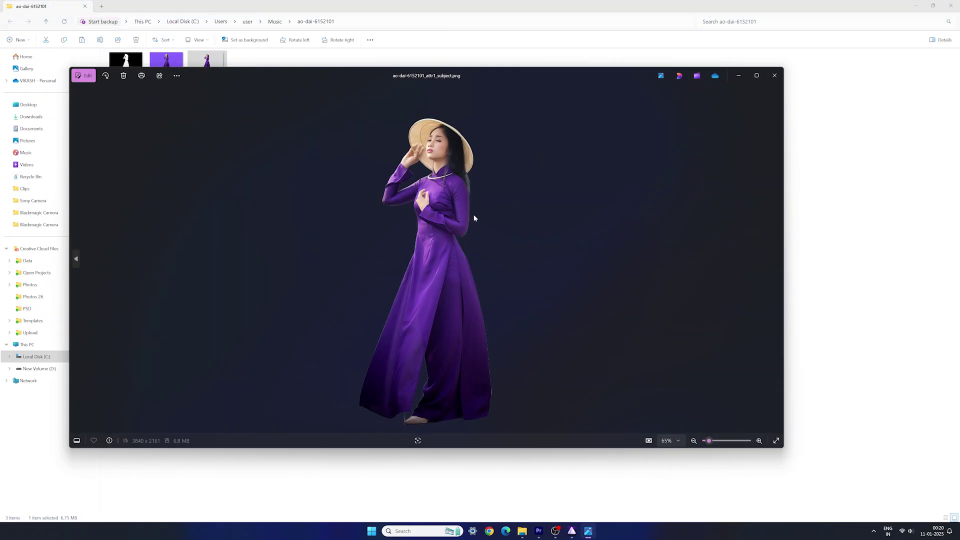
{"action": "left_click", "coordinate": [775, 76]}
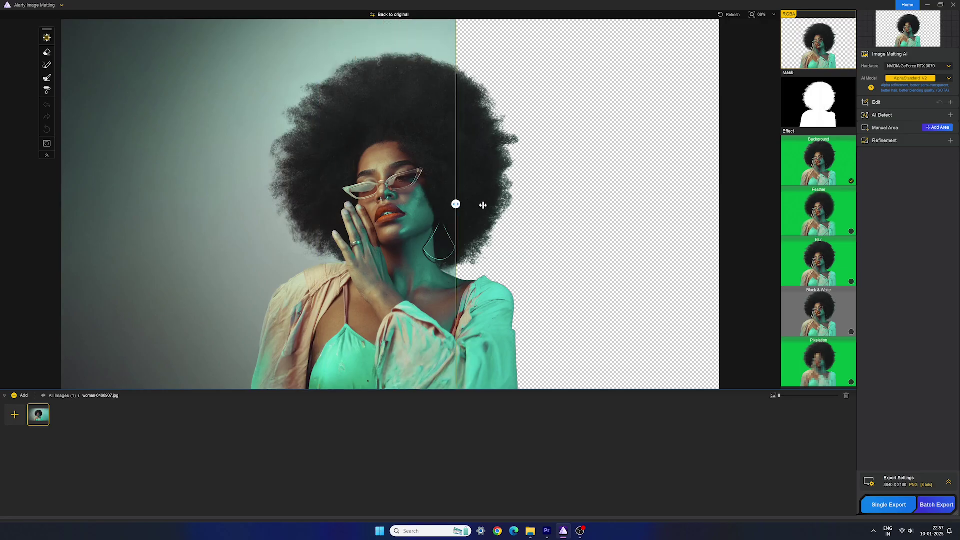
{"action": "left_click_drag", "start_coordinate": [483, 205], "coordinate": [90, 197]}
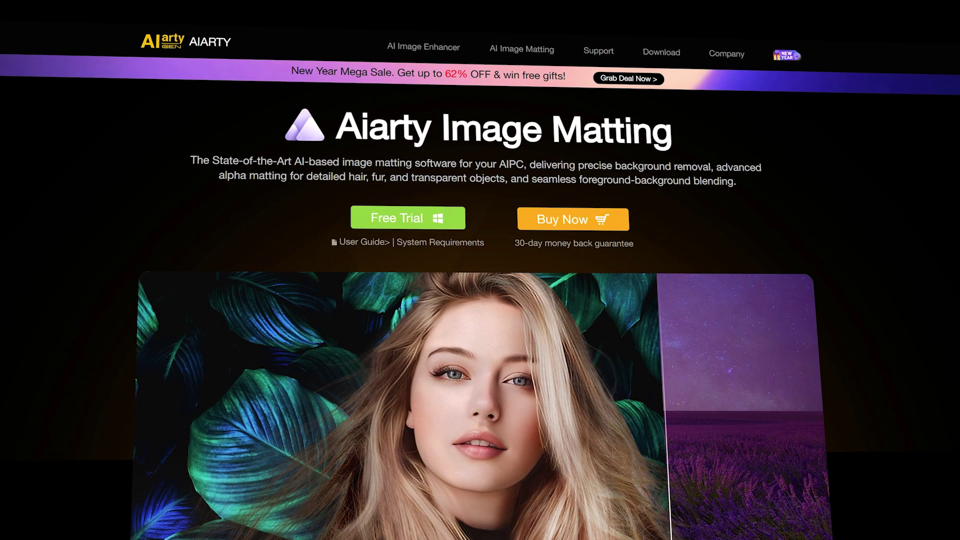